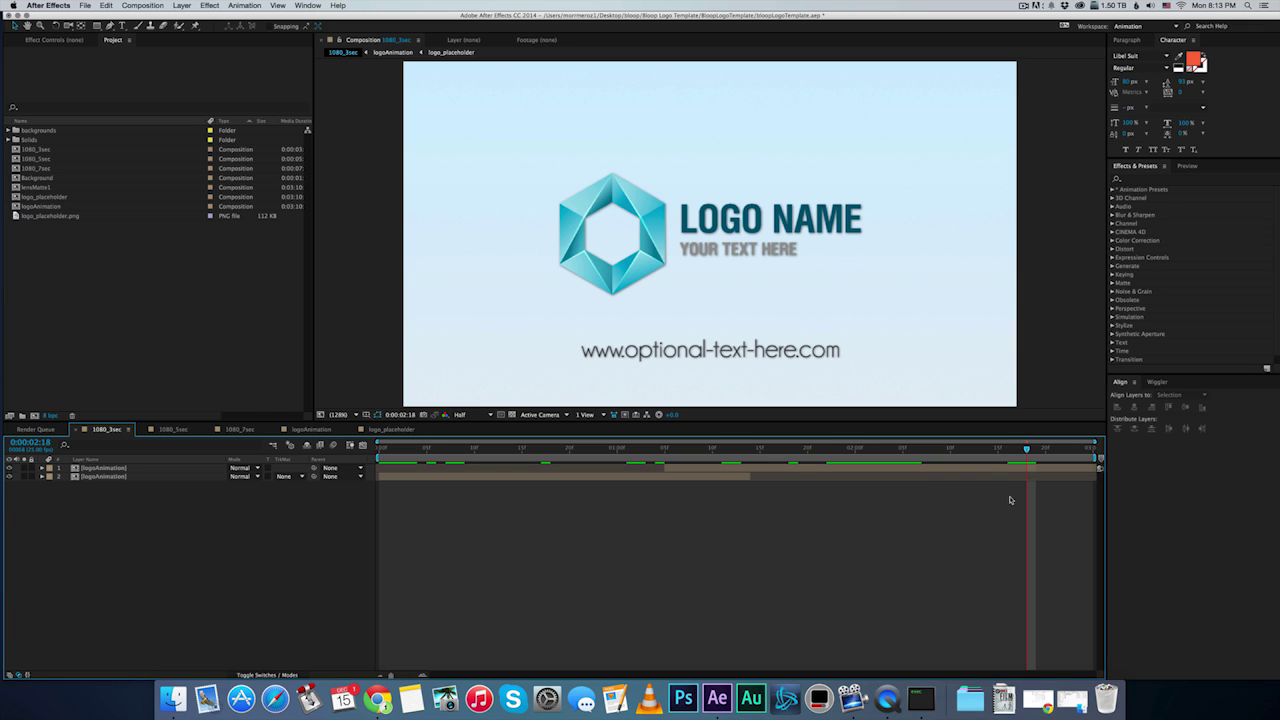
Step: Play the 1080_7sec.mov sample in QuickTime to its CIRCLES logo ending, then return to After Effects
left_click(895, 697)
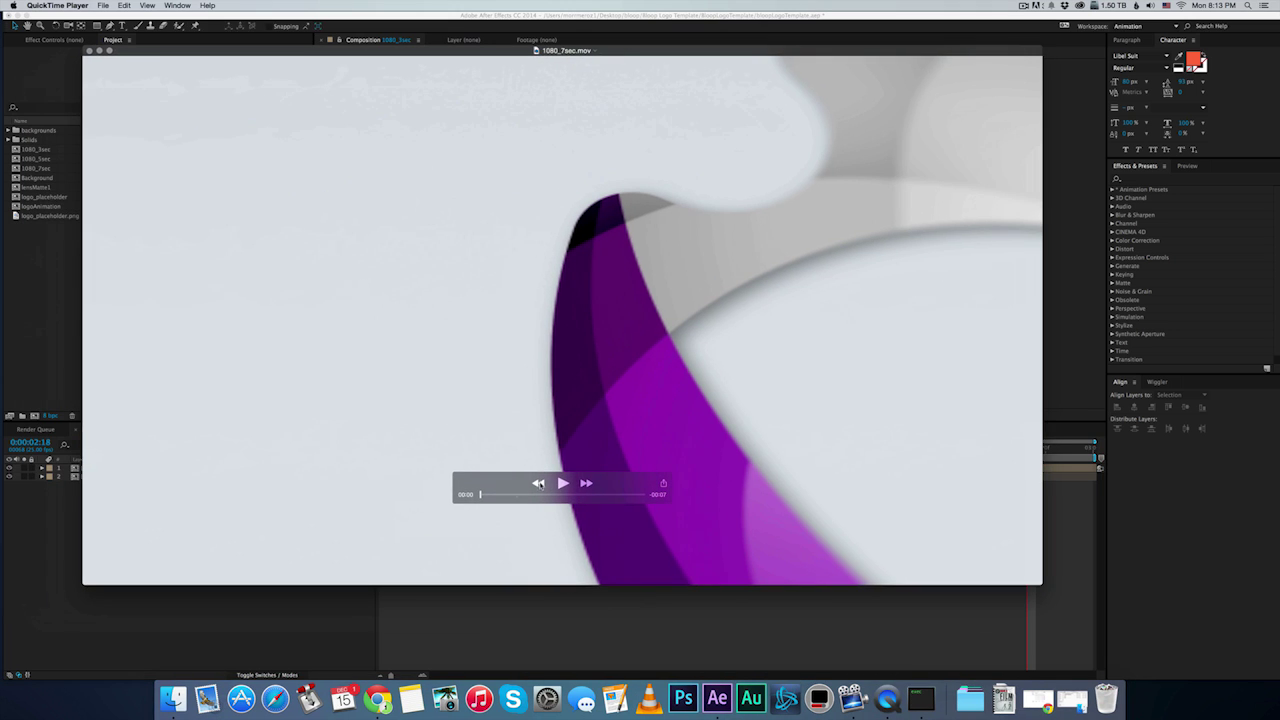
key("space")
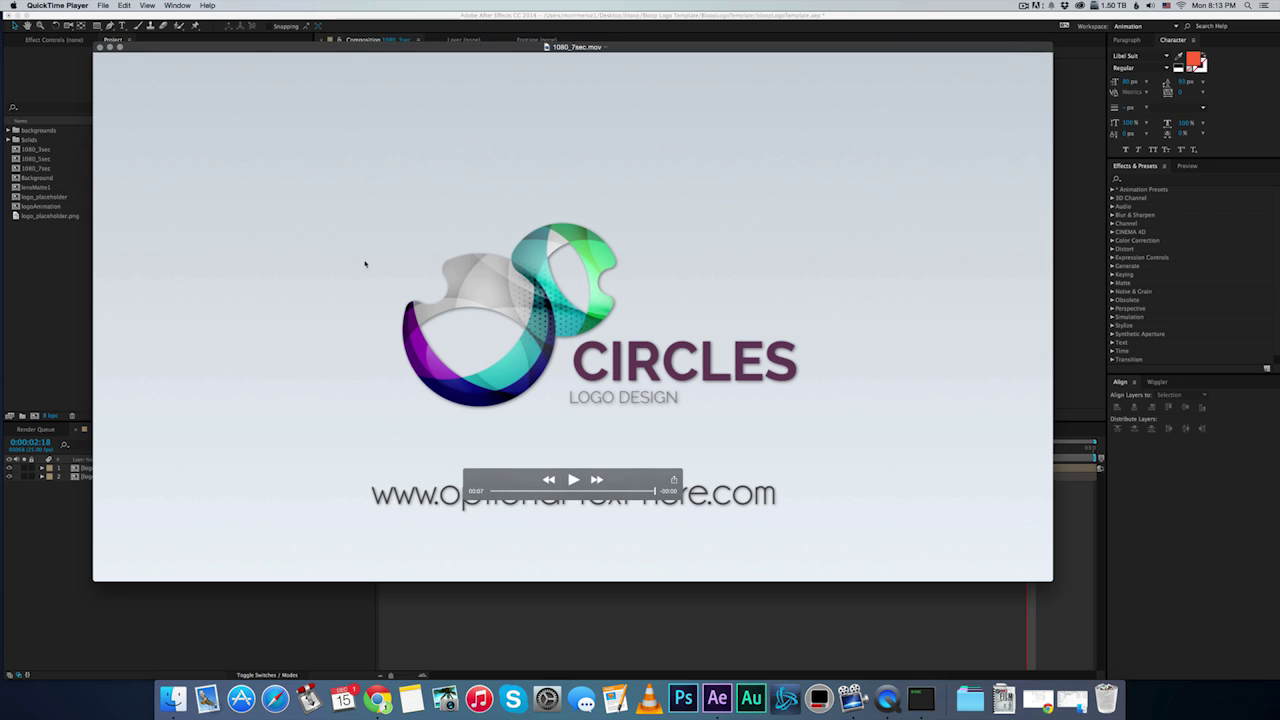
left_click(738, 624)
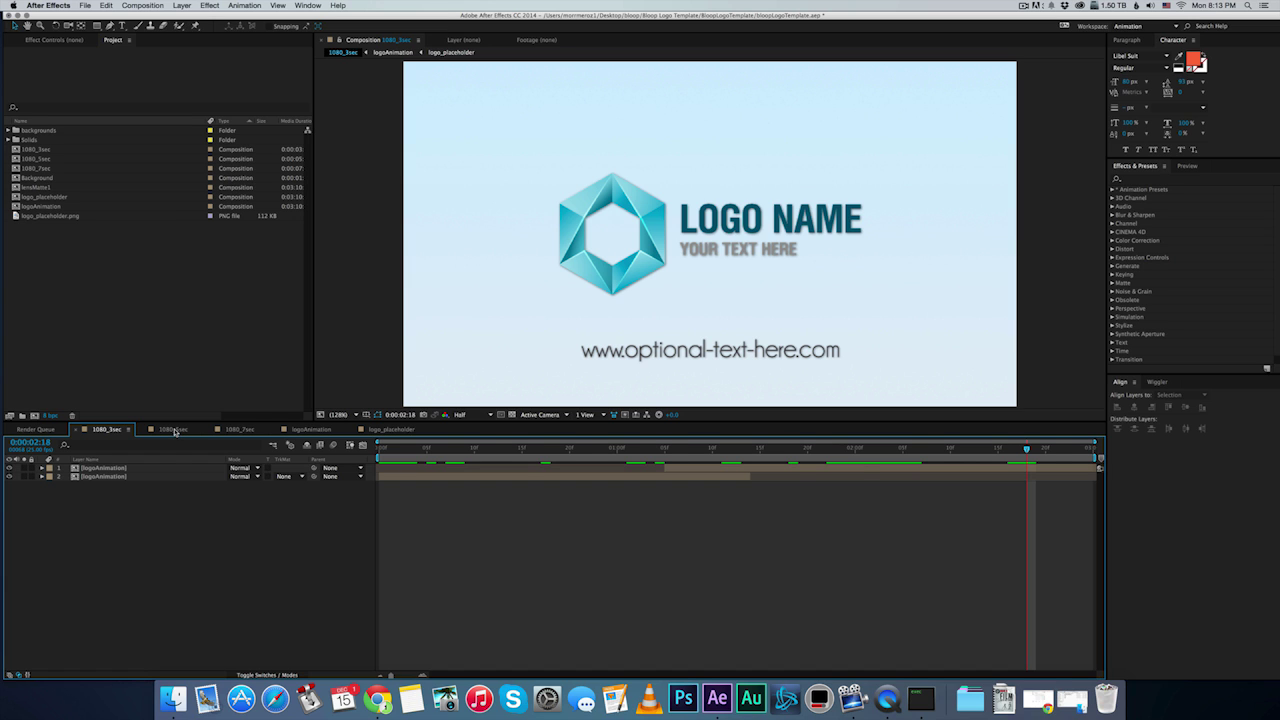
Step: Switch between the 1080_3sec, 1080_5sec and 1080_7sec comps and RAM-preview the 3-second animation
left_click(174, 429)
left_click(121, 429)
left_click(170, 429)
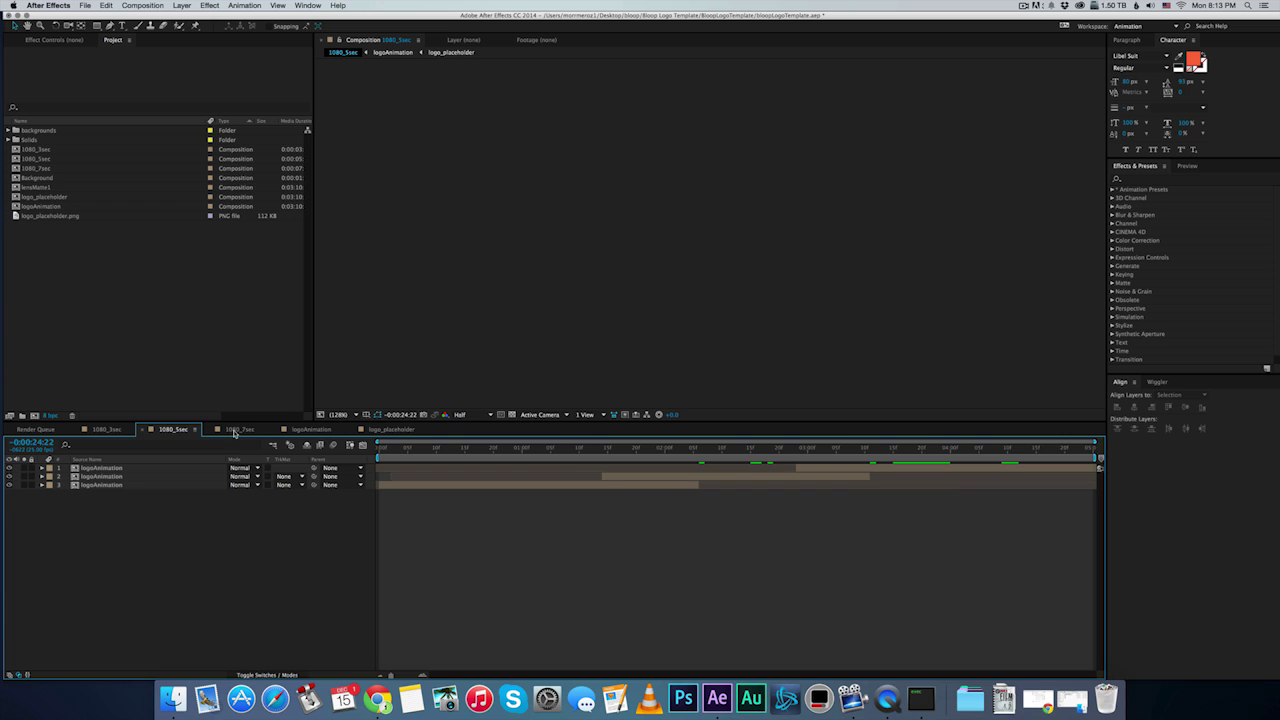
left_click(237, 430)
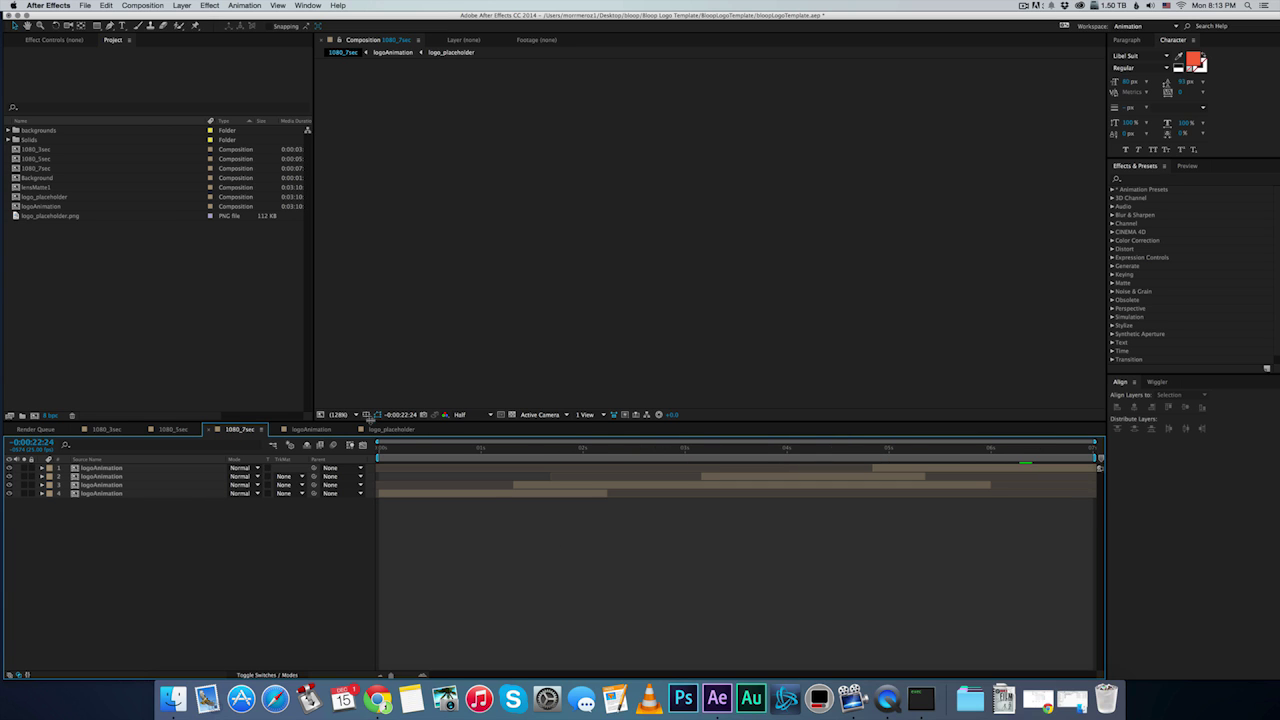
left_click(120, 430)
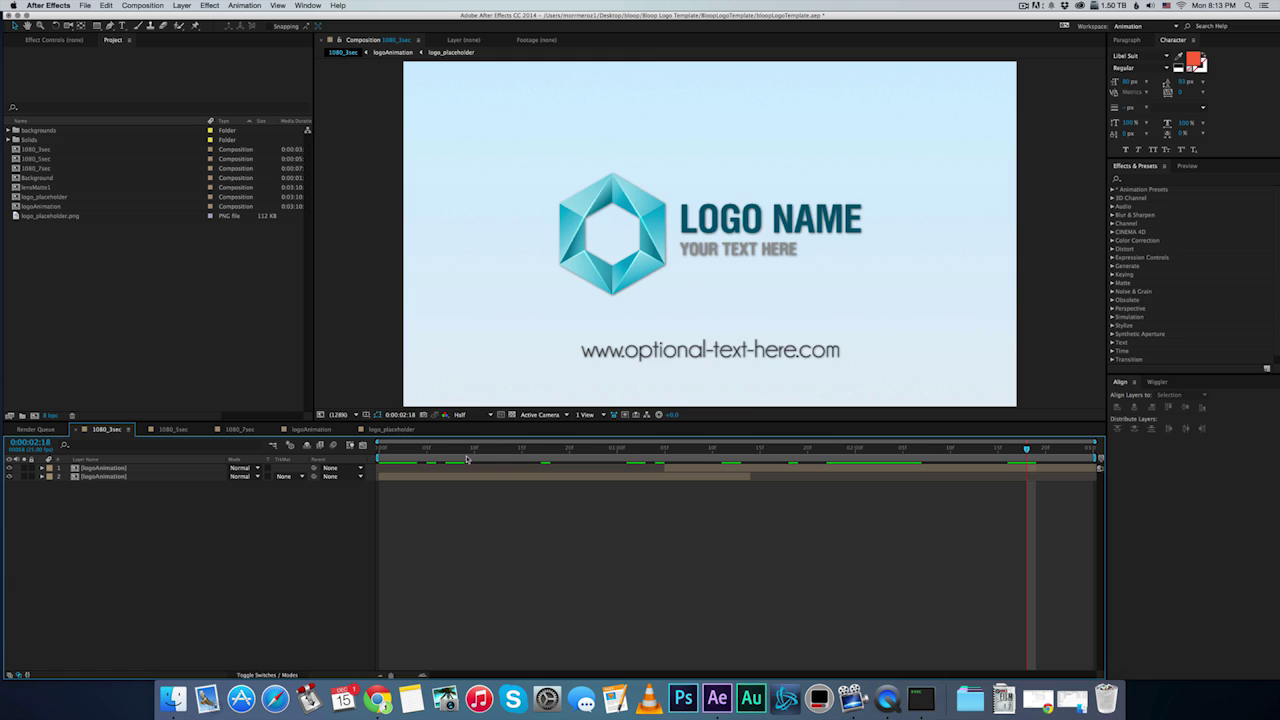
key("space")
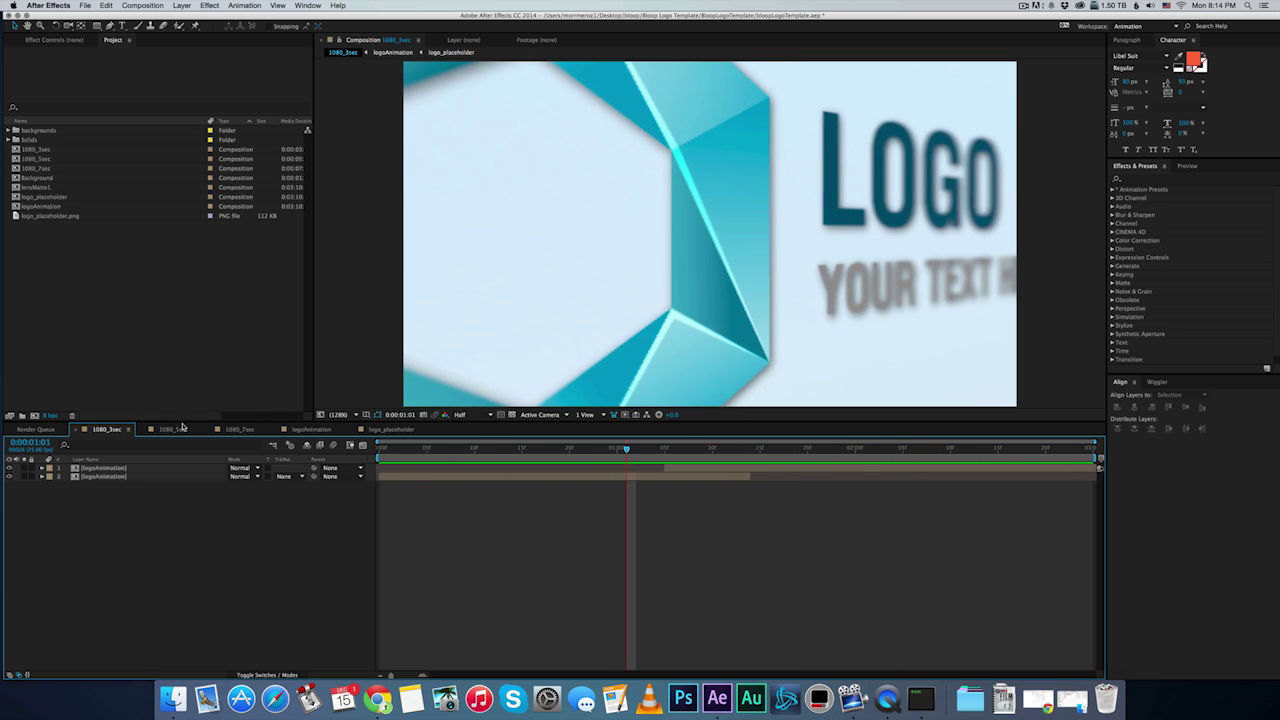
Step: Scrub the 1080_5sec comp to about 1.5 seconds and the 1080_7sec comp to about 3 seconds
left_click(173, 429)
left_click_drag(387, 450, 975, 450)
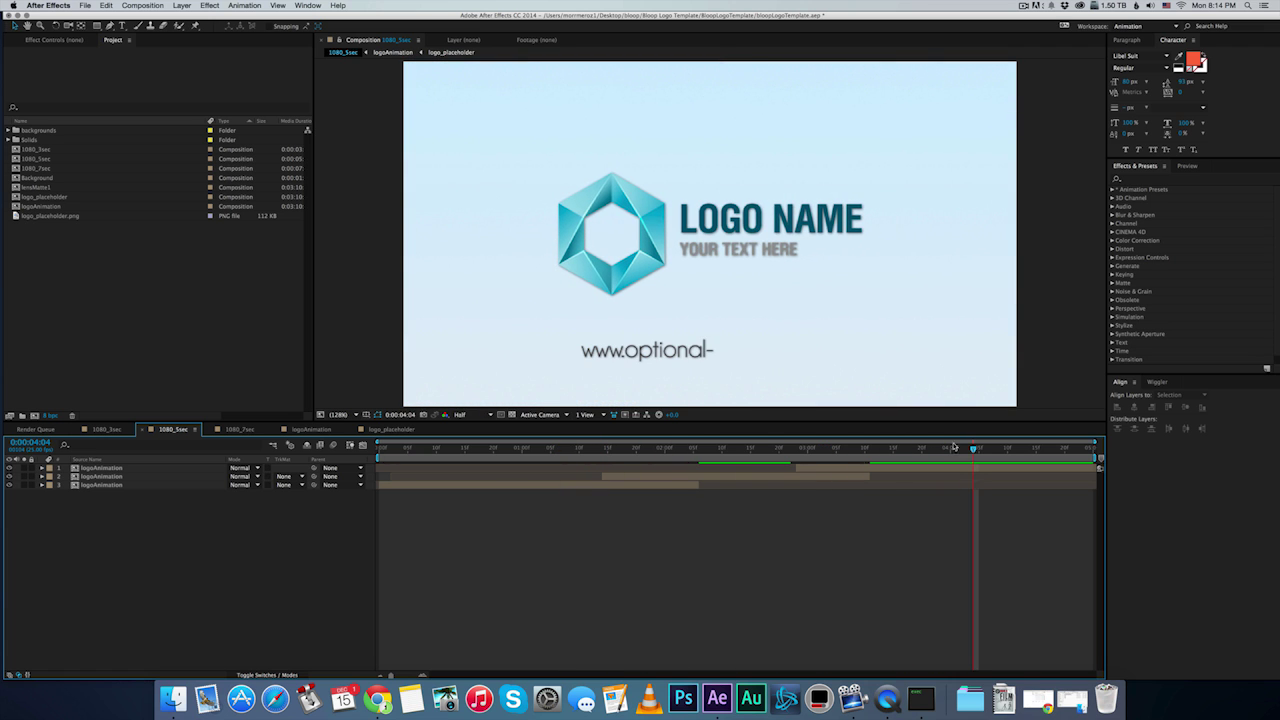
left_click(240, 429)
left_click_drag(427, 450, 1048, 450)
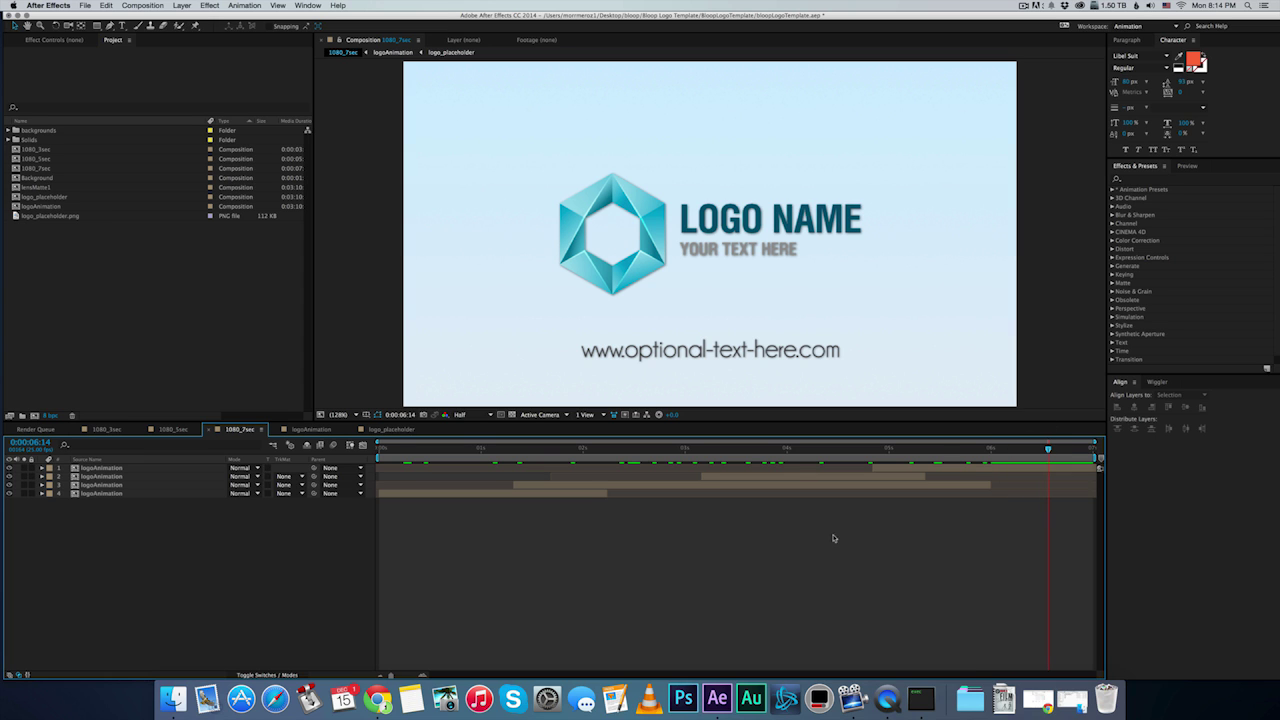
Step: With logo_placeholder open, import the L4.png SHIELD logo from Finder into the Project panel
left_click(392, 429)
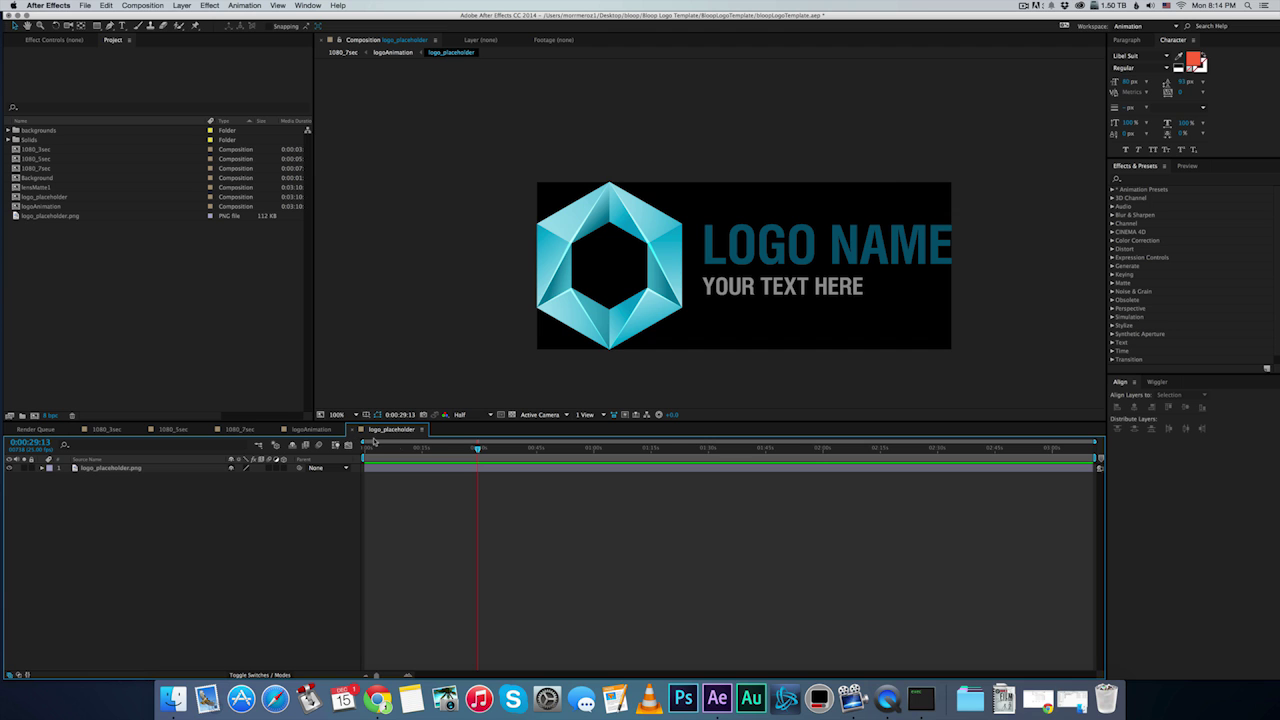
left_click(173, 698)
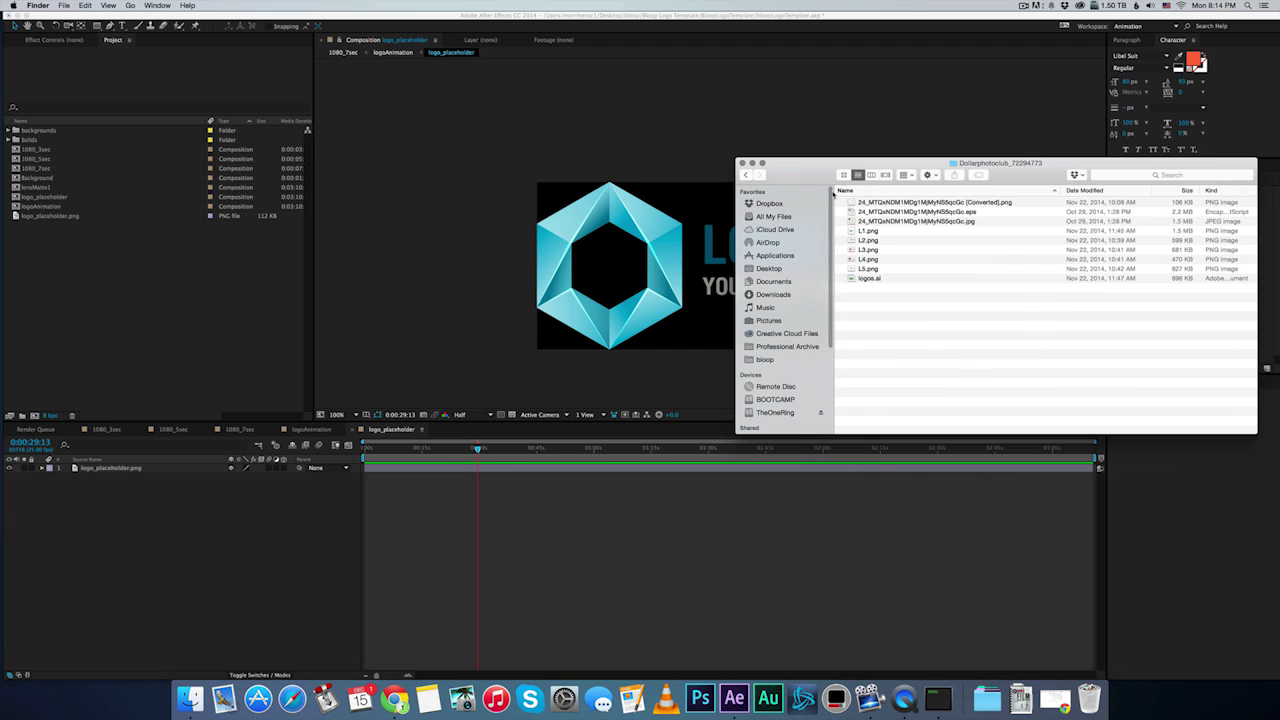
left_click(879, 269)
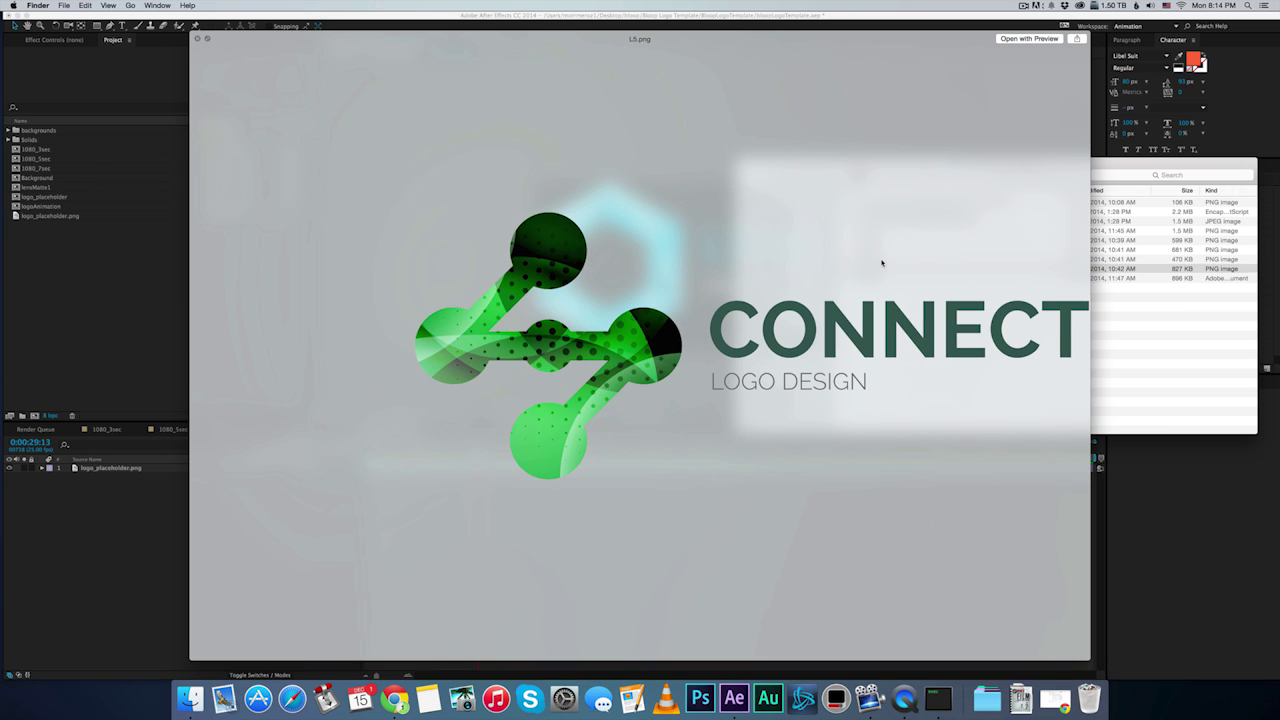
left_click(883, 260)
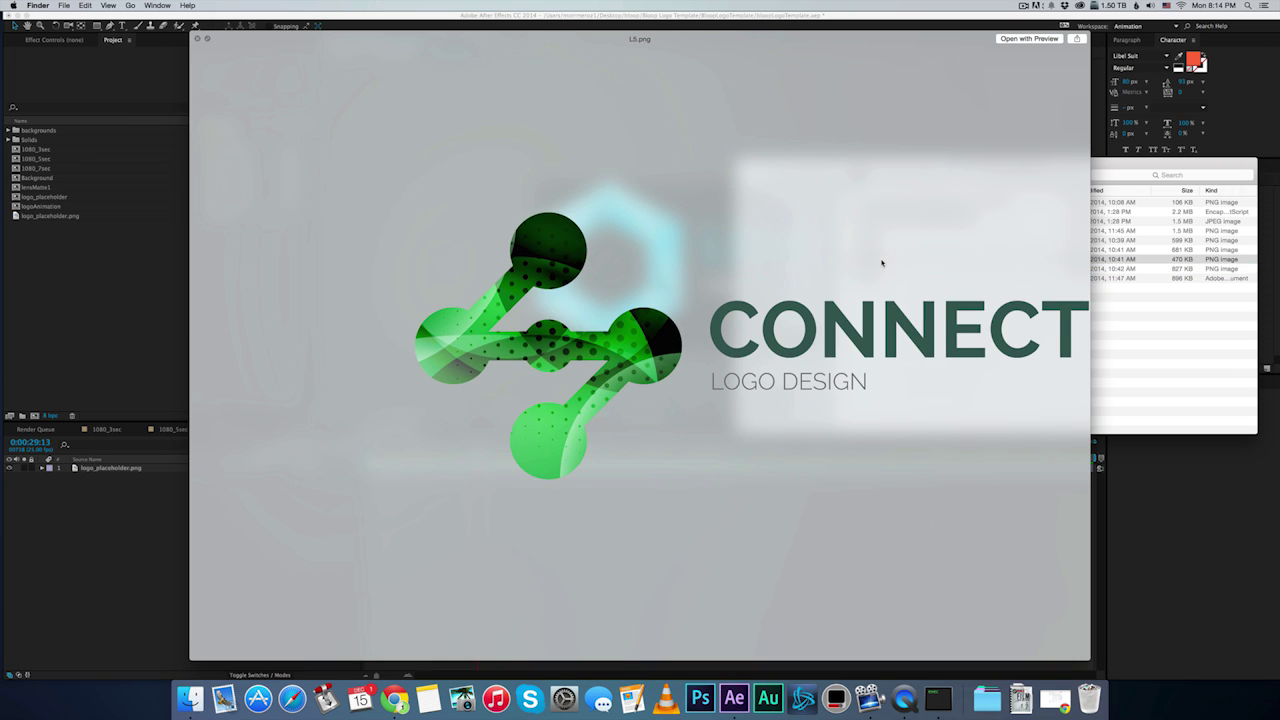
left_click_drag(882, 263, 178, 289)
Step: Add L4.png to logo_placeholder, scale it to about 30%, and hide the old placeholder layer
left_click_drag(30, 218, 115, 470)
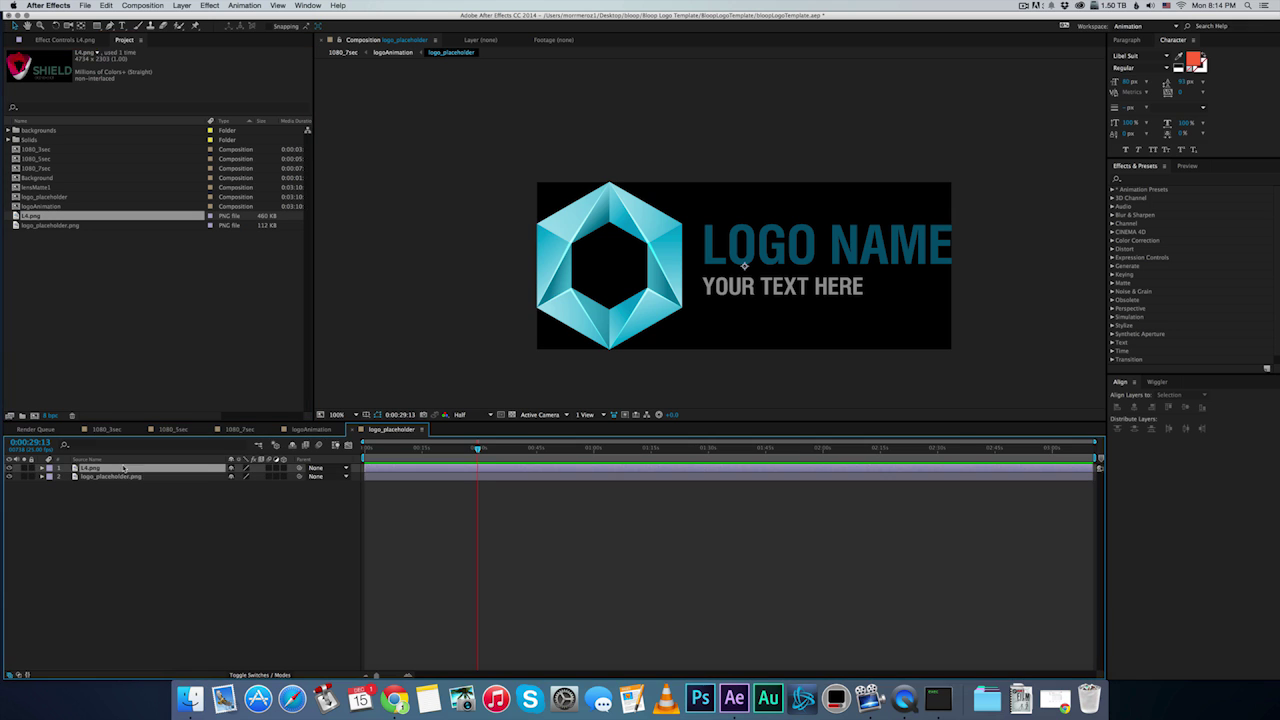
key("s")
left_click_drag(245, 476, 210, 480)
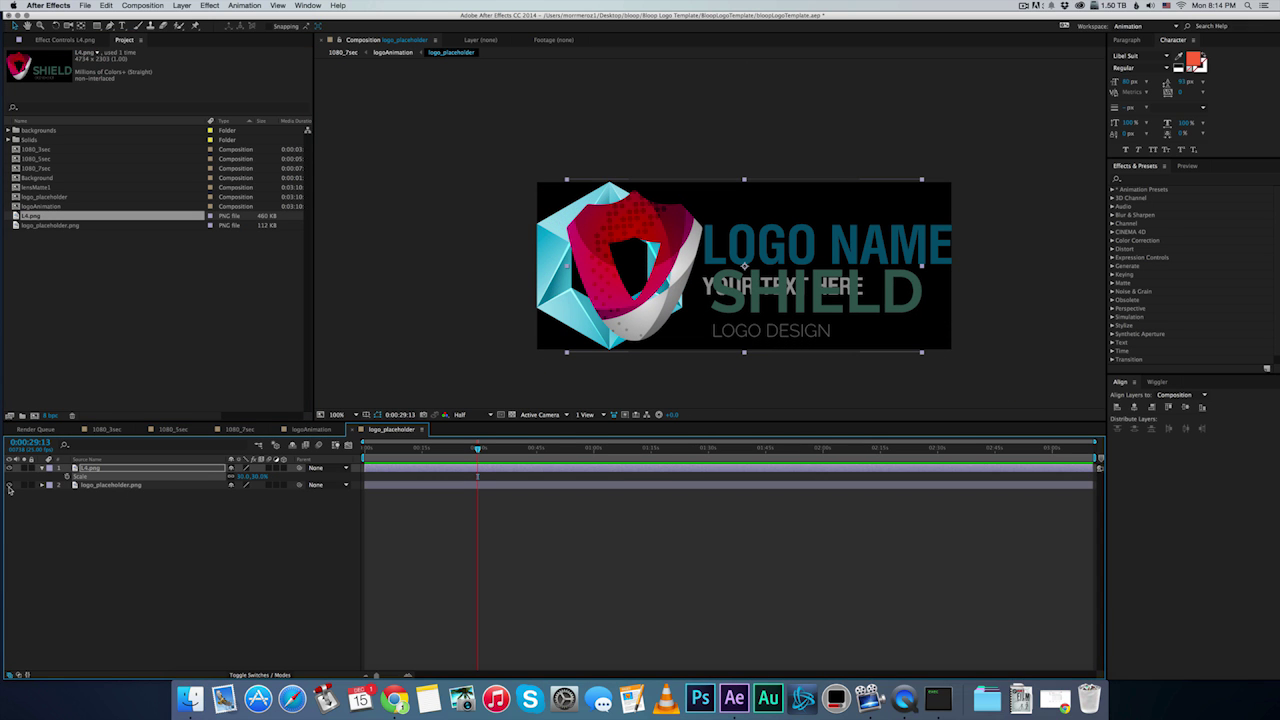
left_click(10, 485)
left_click(557, 553)
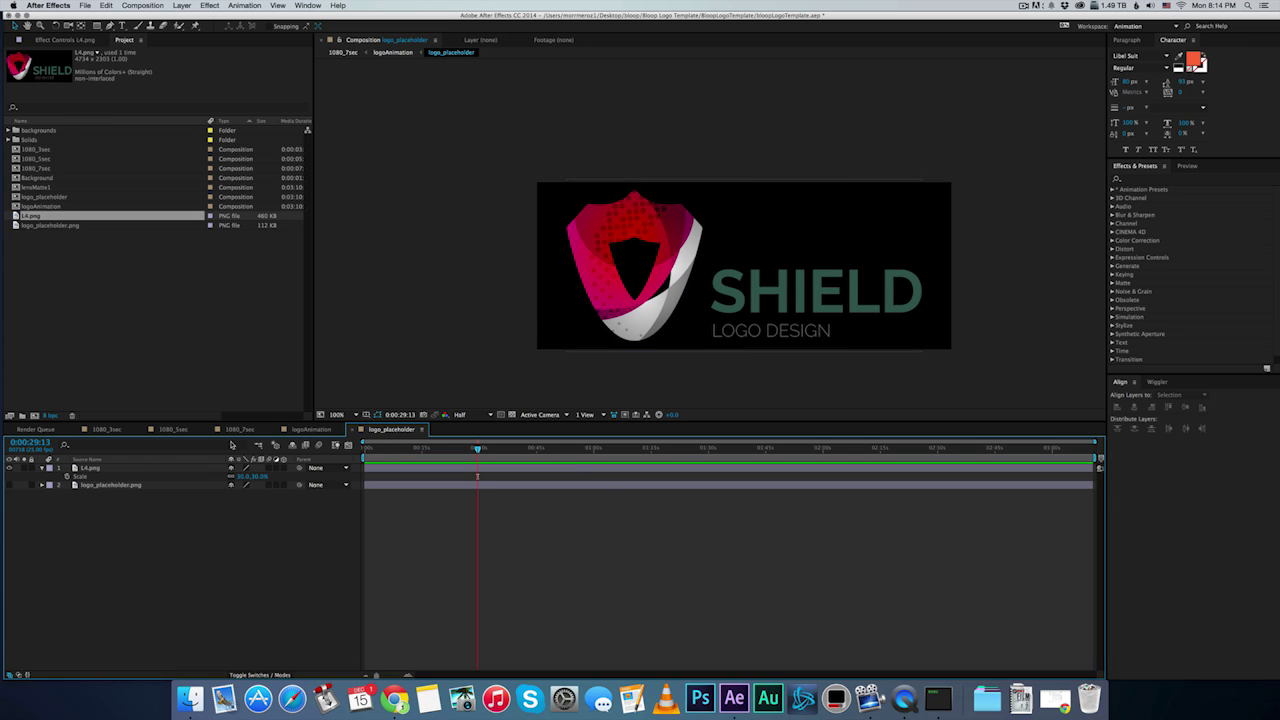
left_click(318, 430)
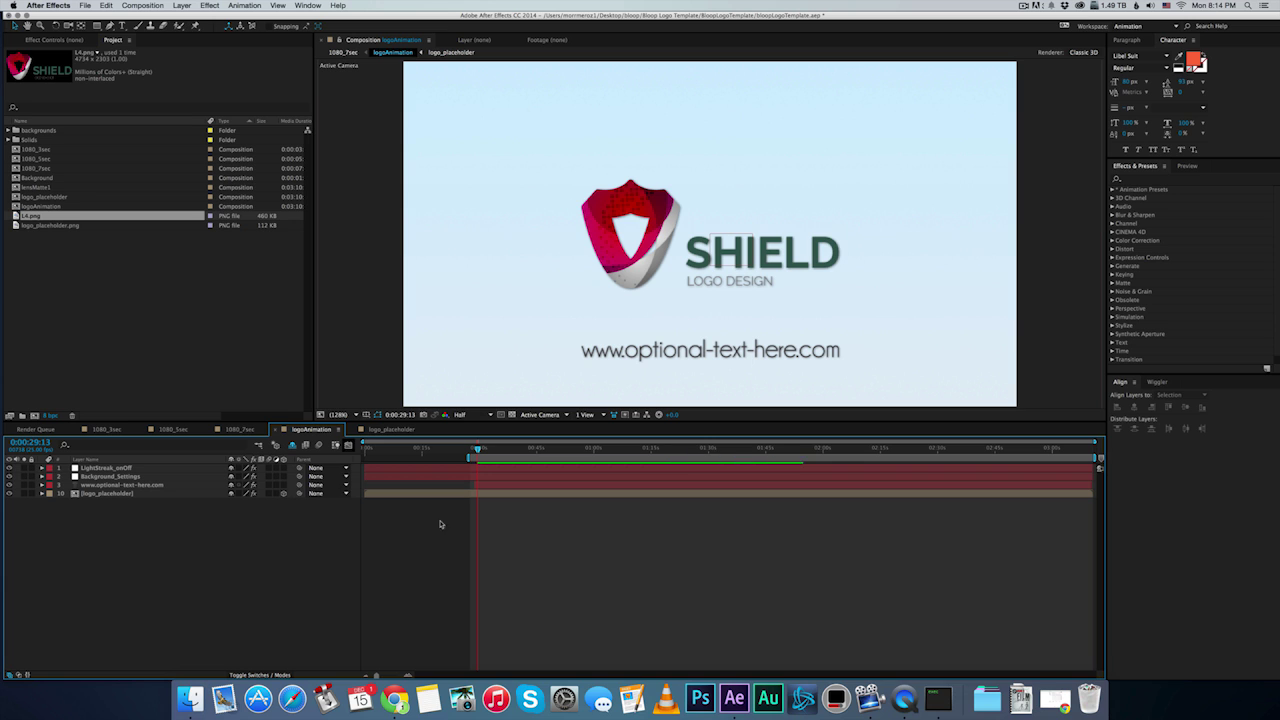
Step: Lower the Background_Settings slider to about 8.3 for a light grey gradient background
left_click(66, 41)
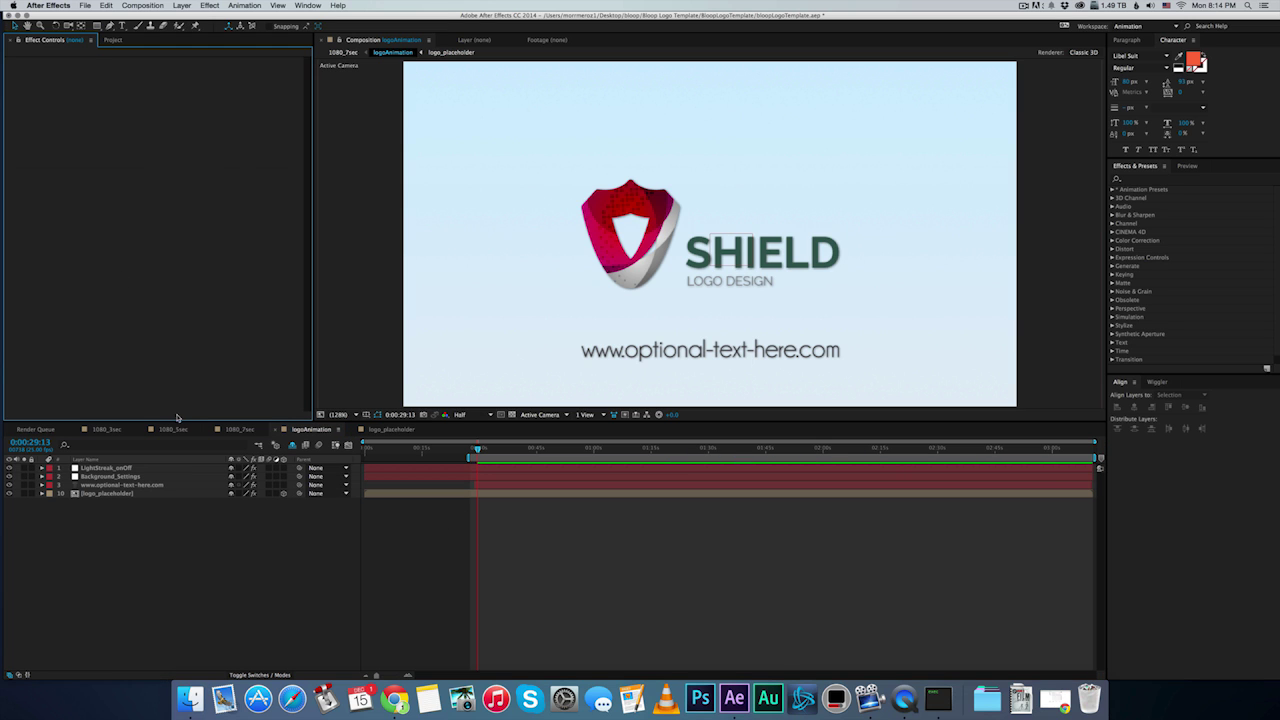
left_click(113, 477)
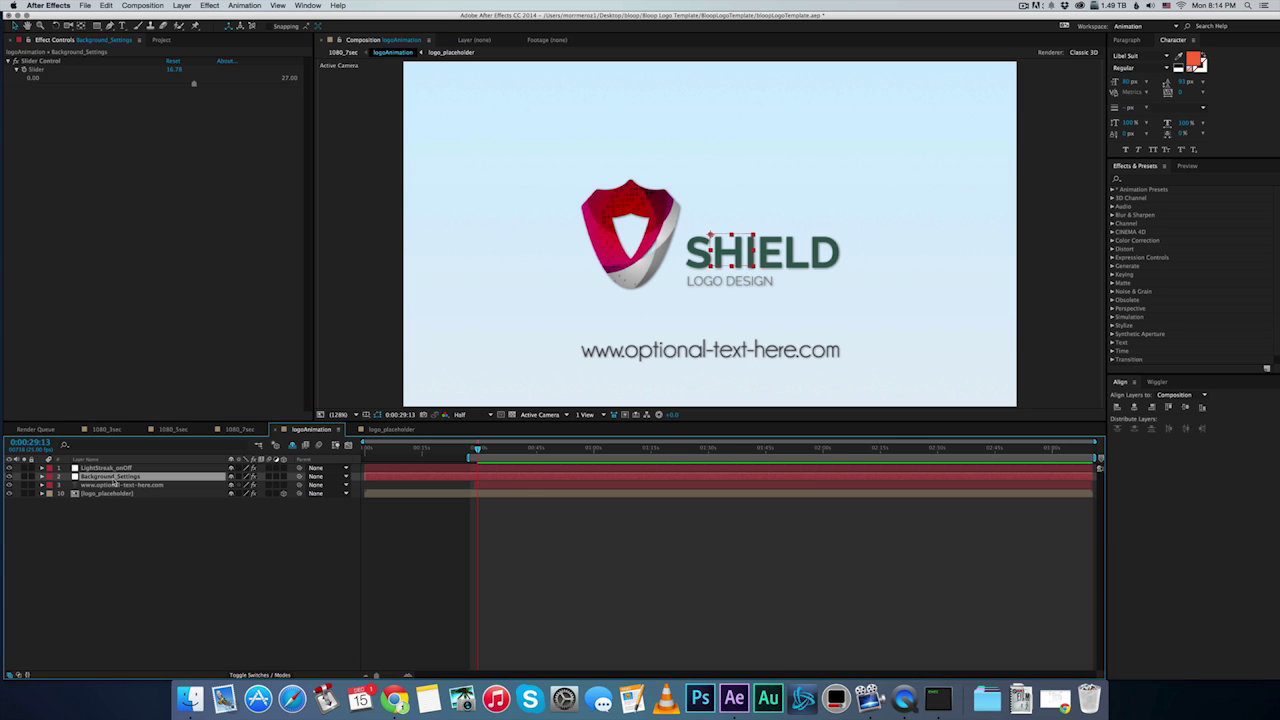
left_click_drag(172, 71, 111, 86)
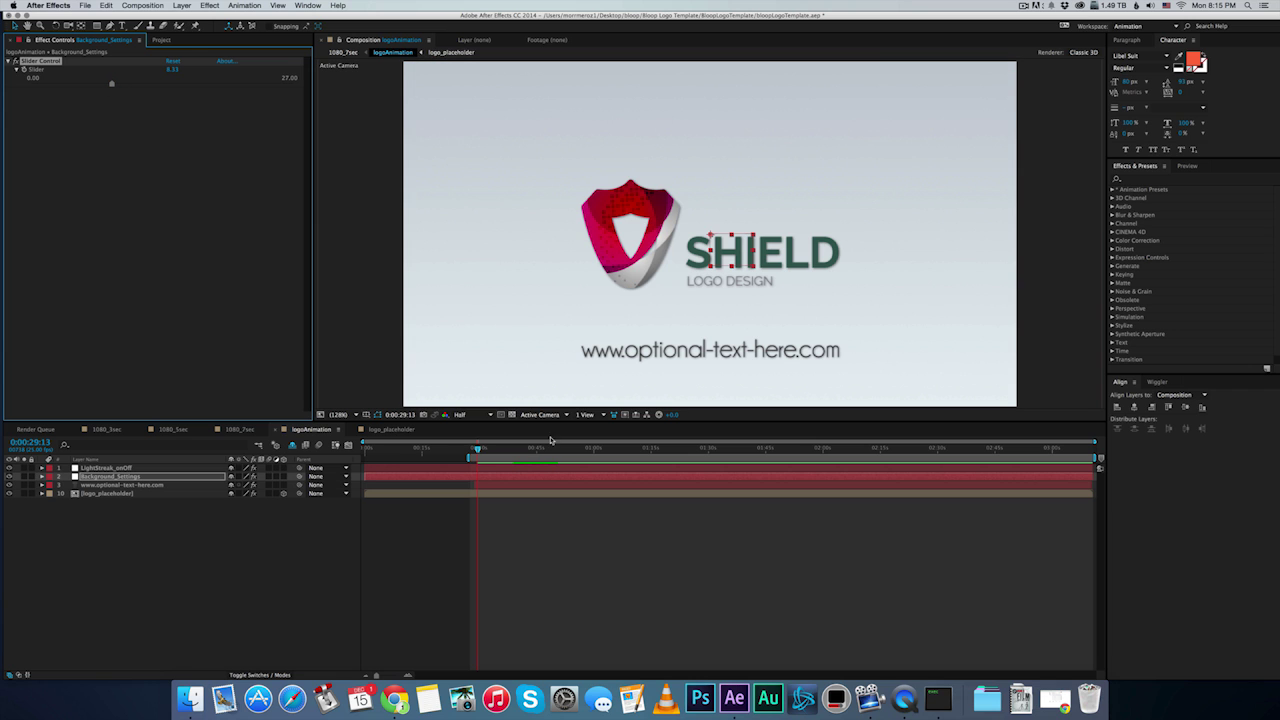
left_click(610, 548)
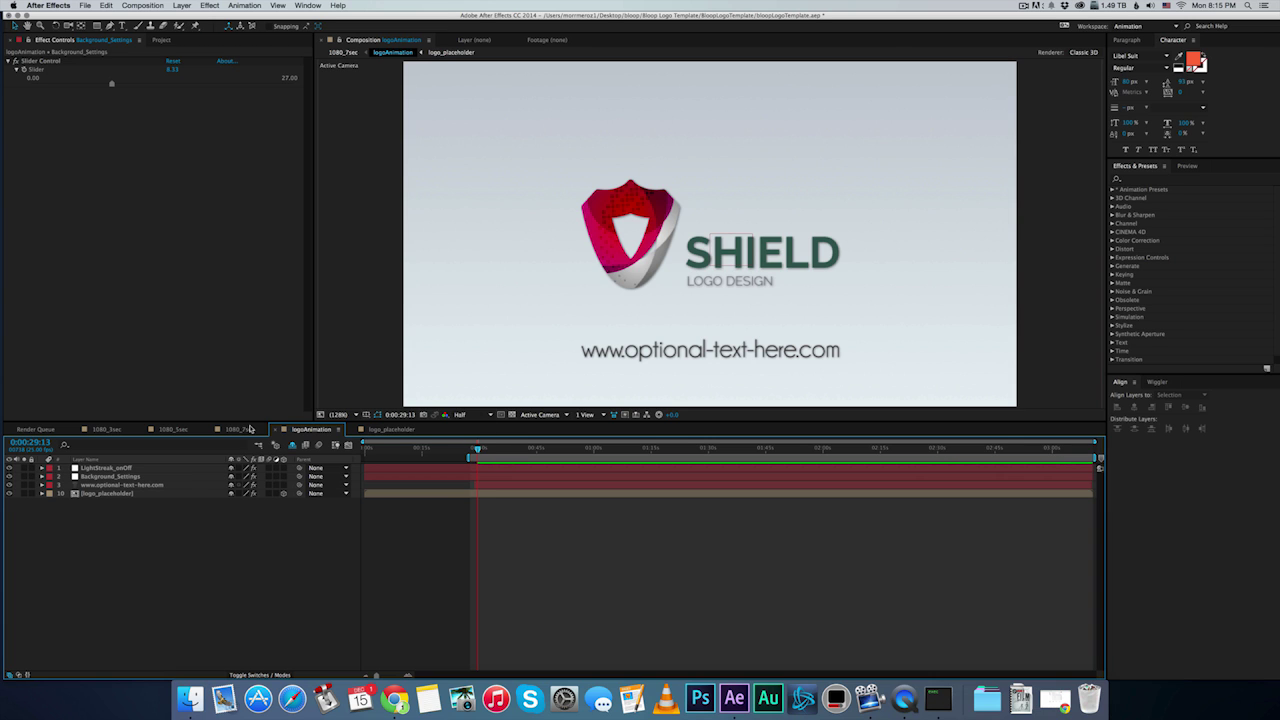
left_click(238, 429)
left_click(173, 429)
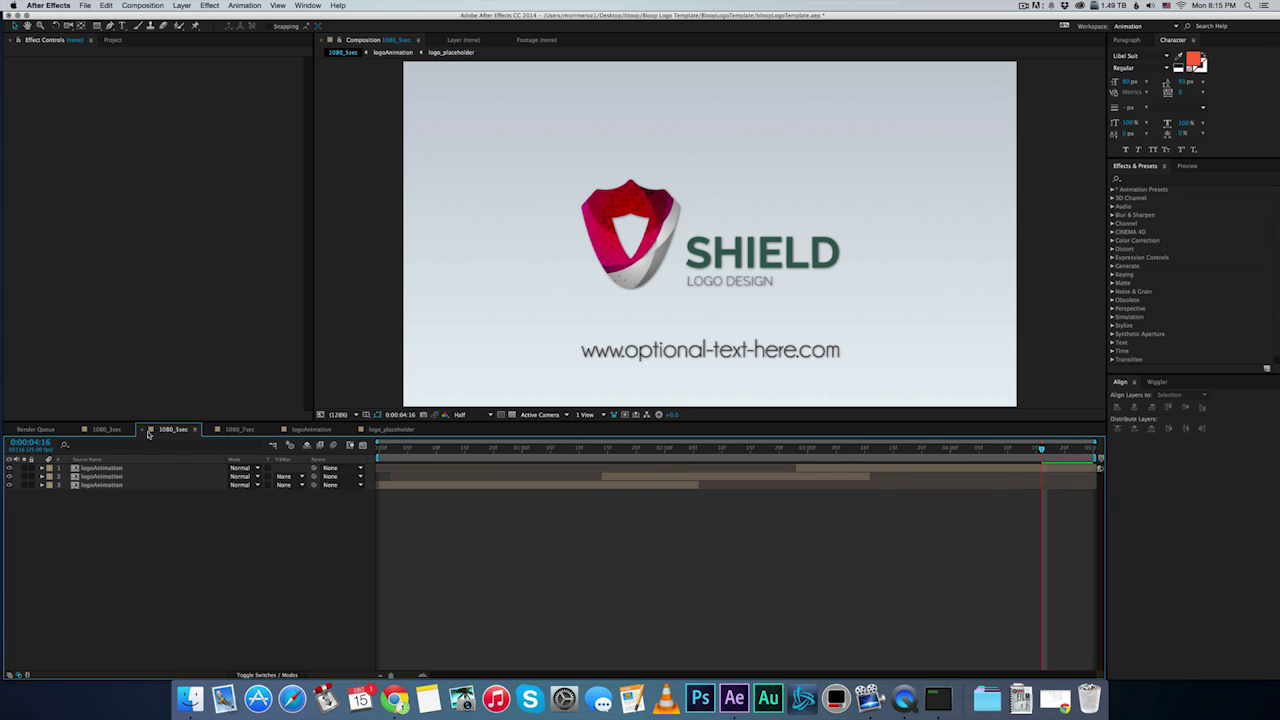
left_click(107, 429)
left_click(240, 429)
left_click_drag(415, 455, 380, 453)
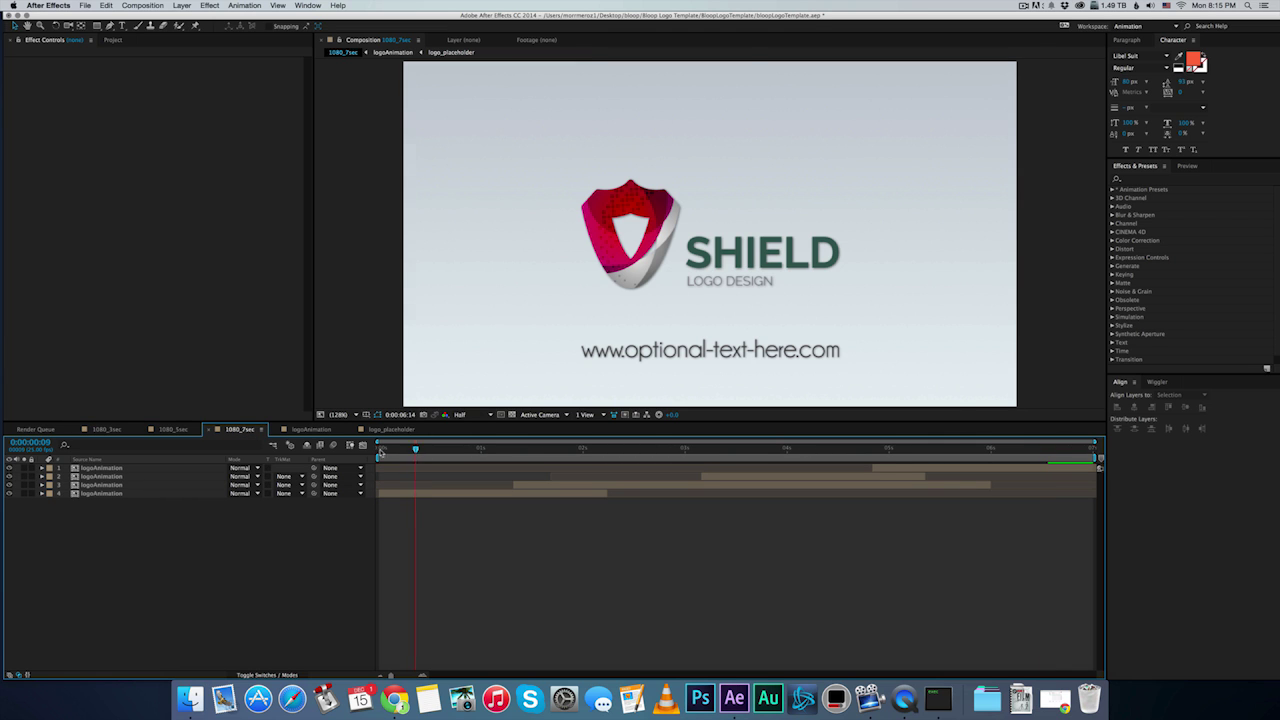
key("KP_0")
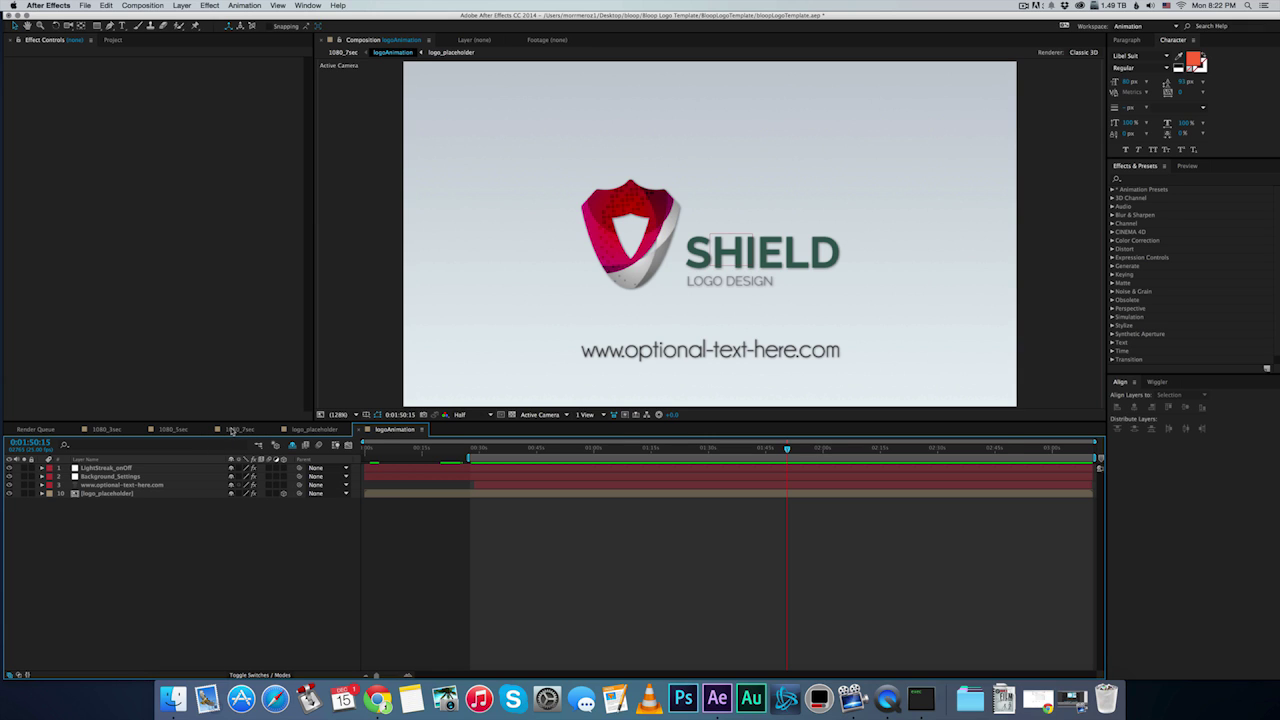
Step: Add the 1080_7sec composition to the Render Queue
left_click(238, 429)
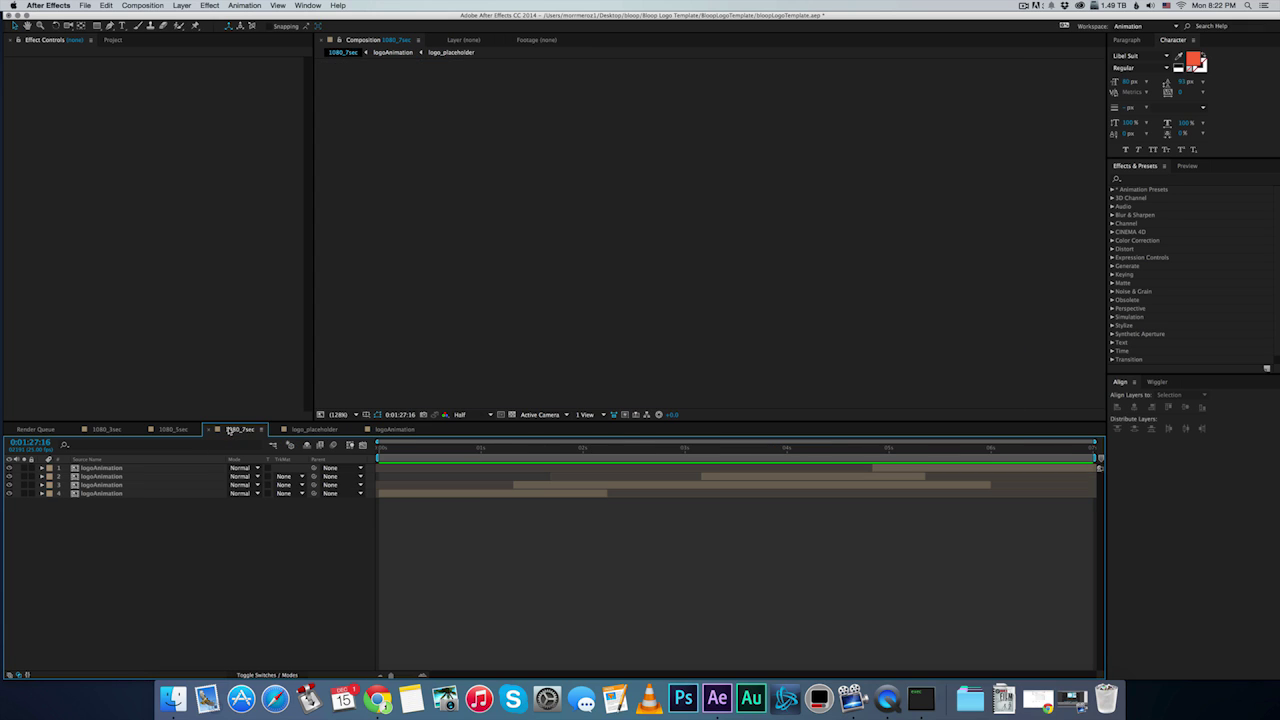
left_click(182, 5)
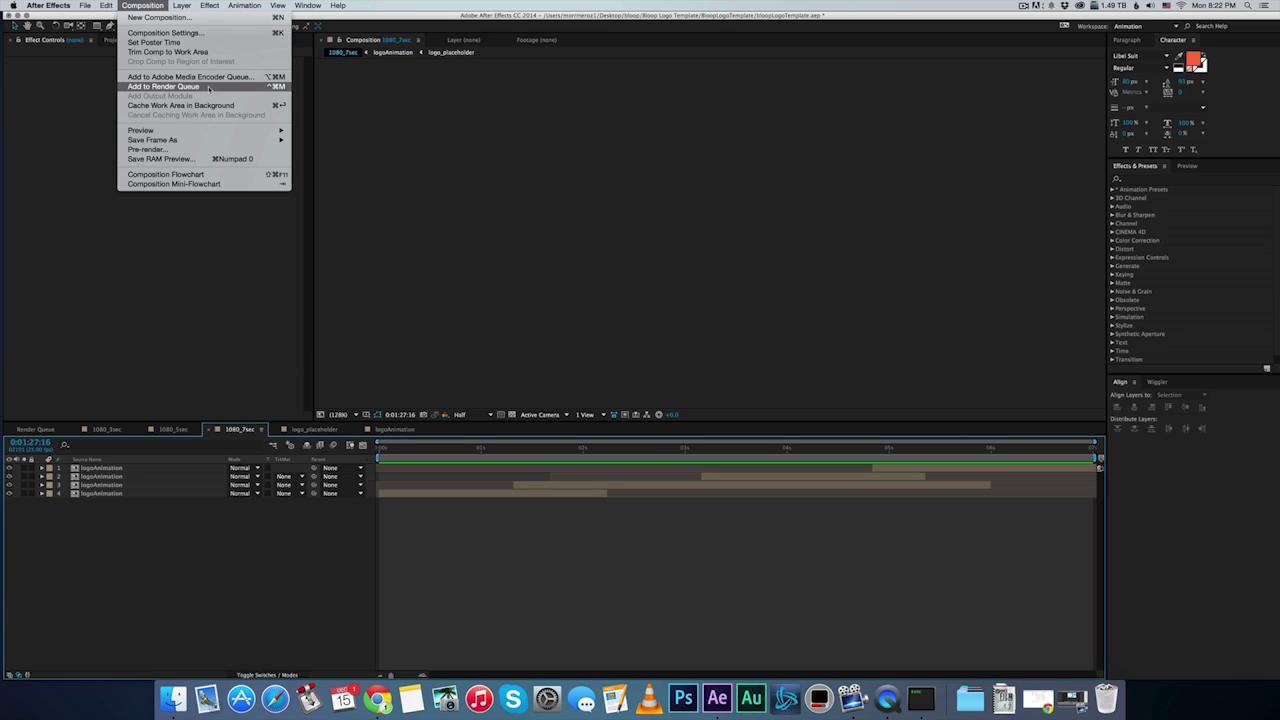
left_click(165, 86)
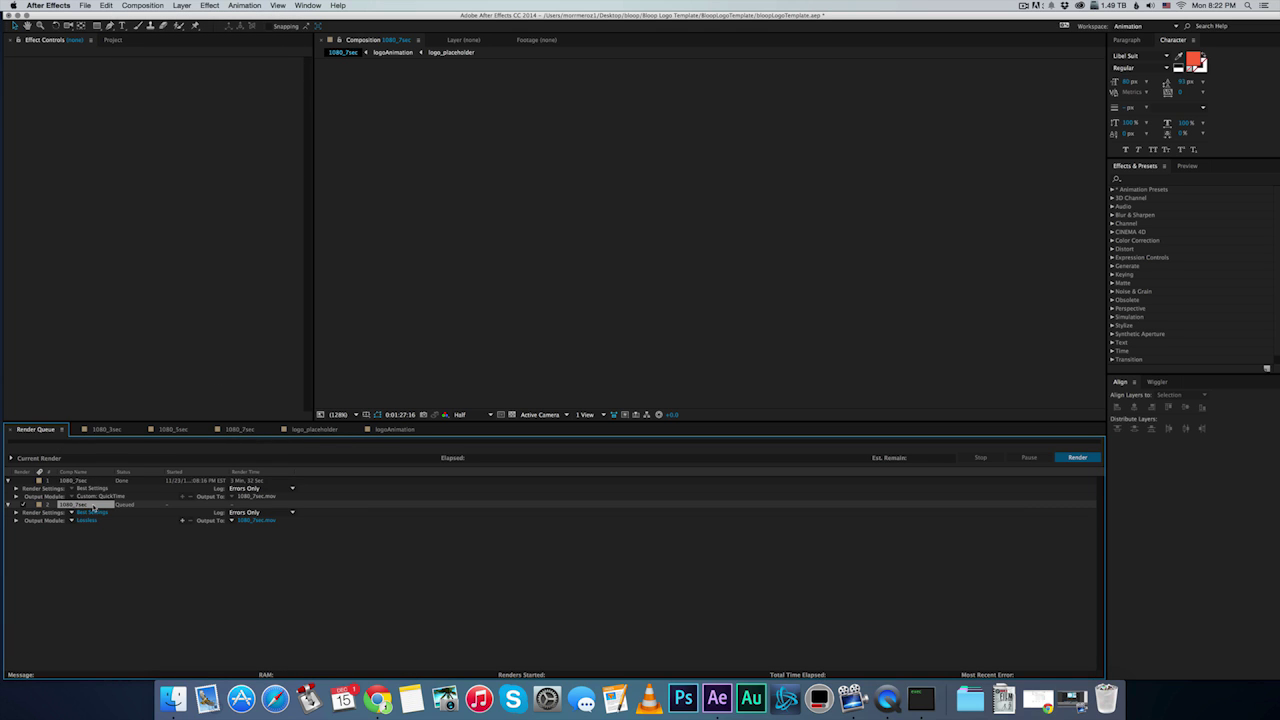
Step: Set the output module to QuickTime with H.264 codec and save output as 1080_7sec.mov
left_click(86, 521)
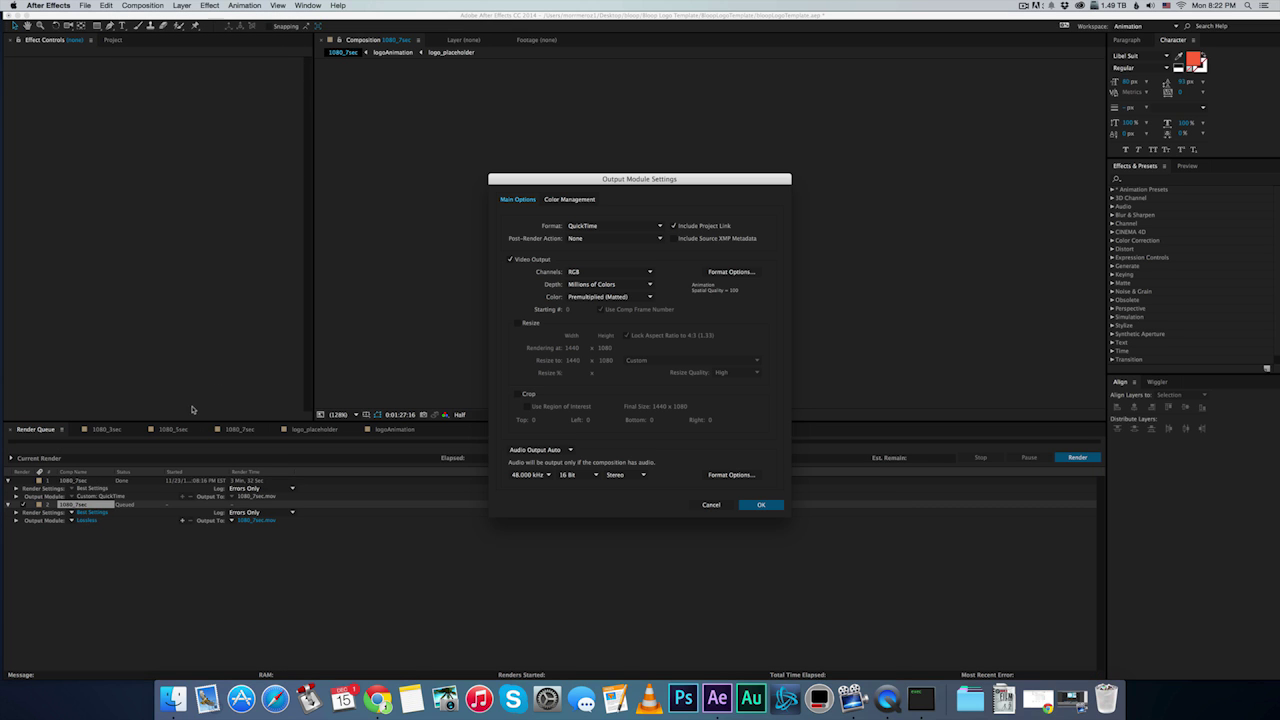
left_click(749, 270)
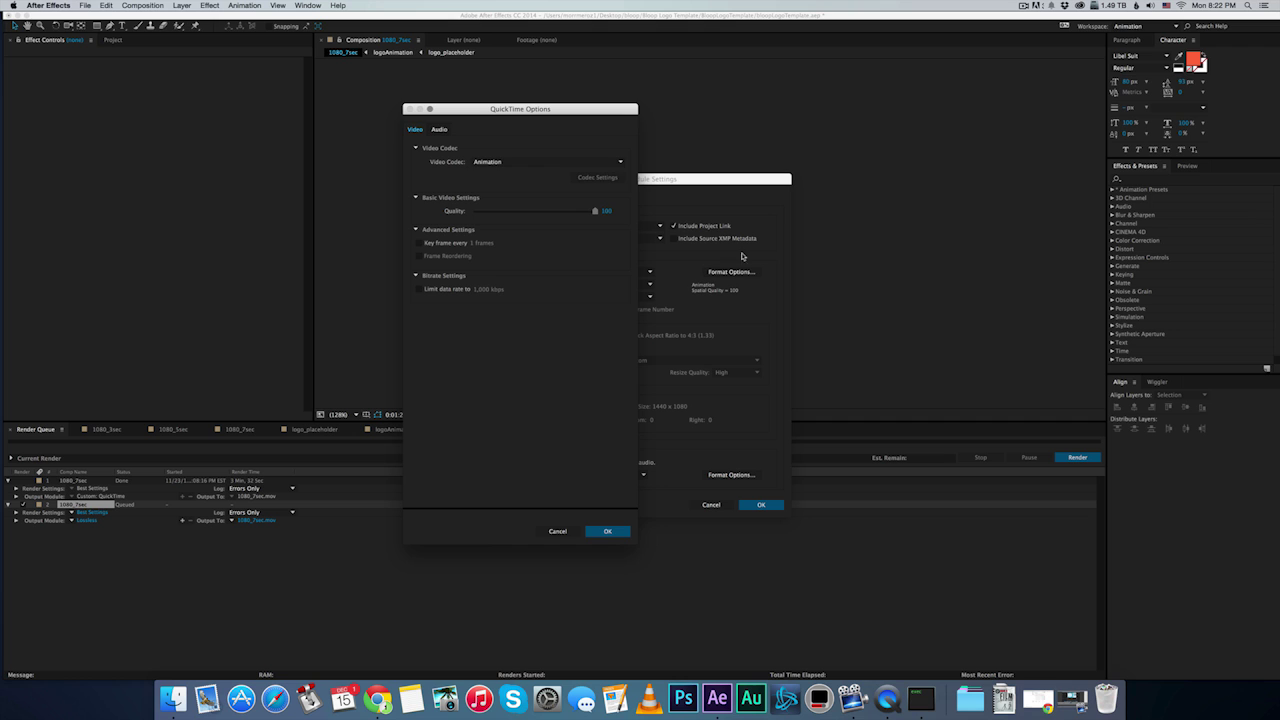
left_click(560, 161)
left_click(541, 422)
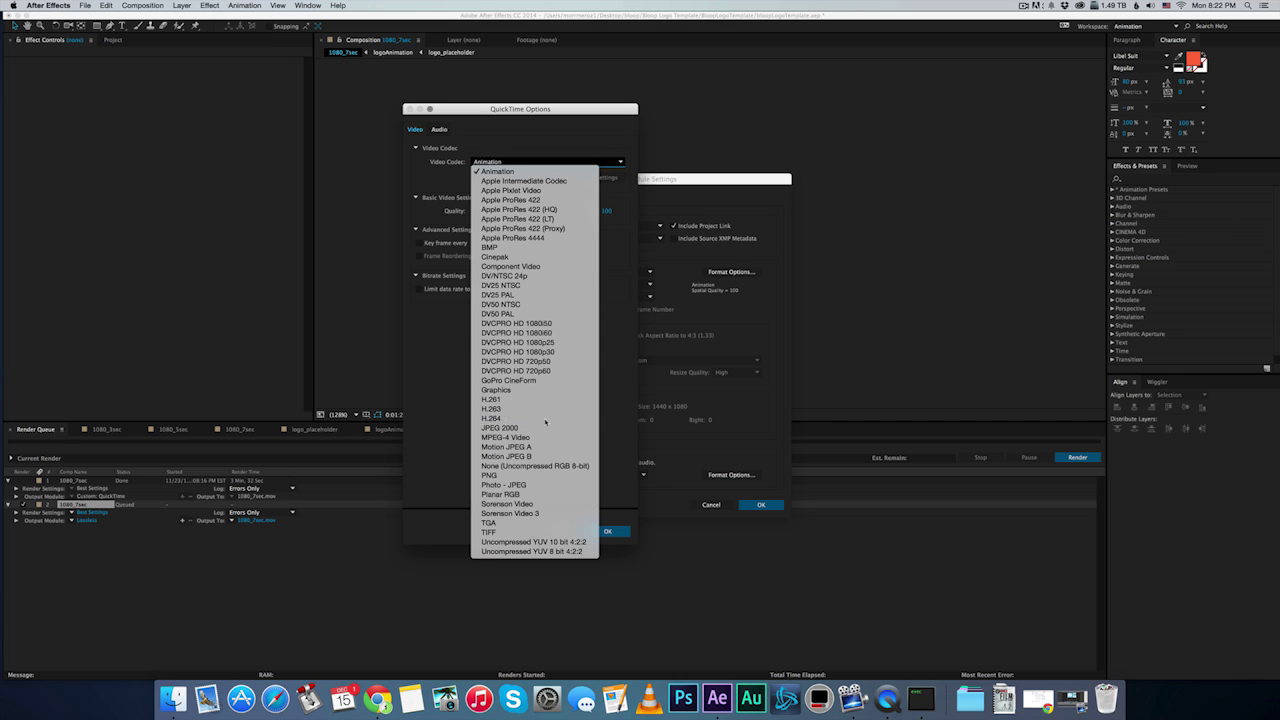
left_click(607, 531)
left_click(760, 505)
left_click(258, 521)
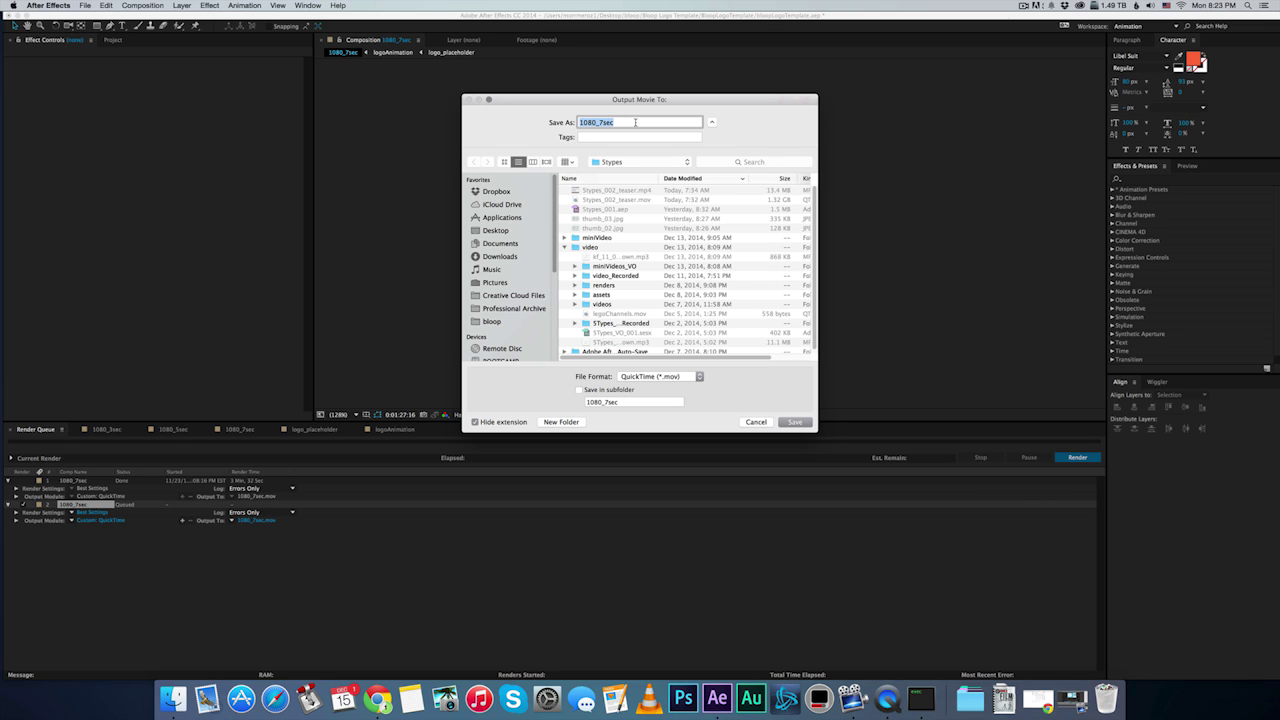
left_click(795, 422)
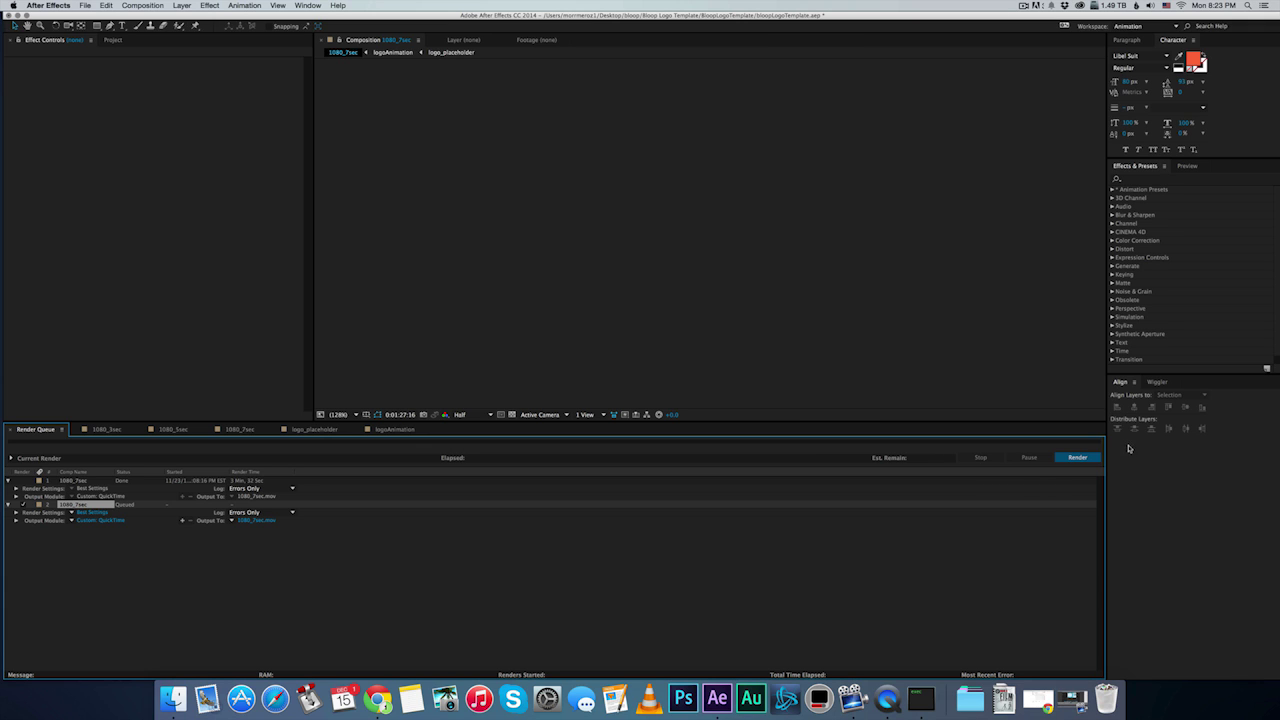
Step: Render the queued 1080_7sec item and replay the resulting 1080_7sec.mov in QuickTime
left_click(1077, 457)
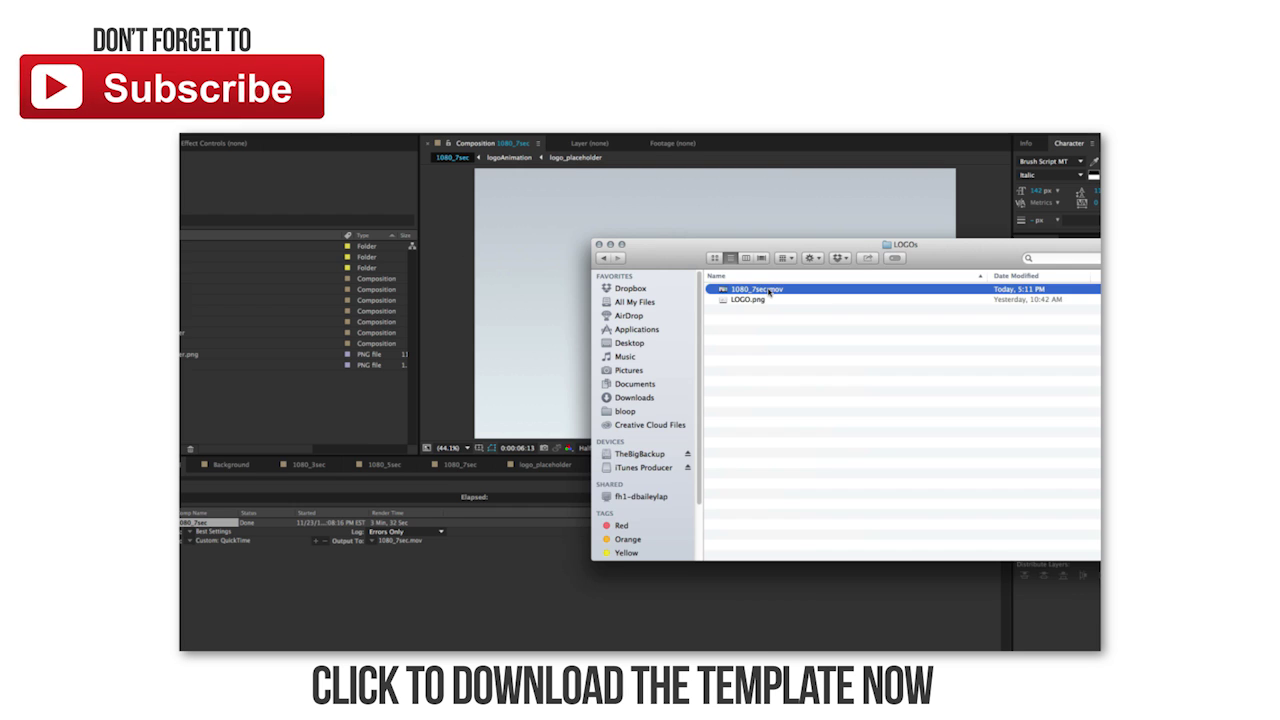
left_click(553, 482)
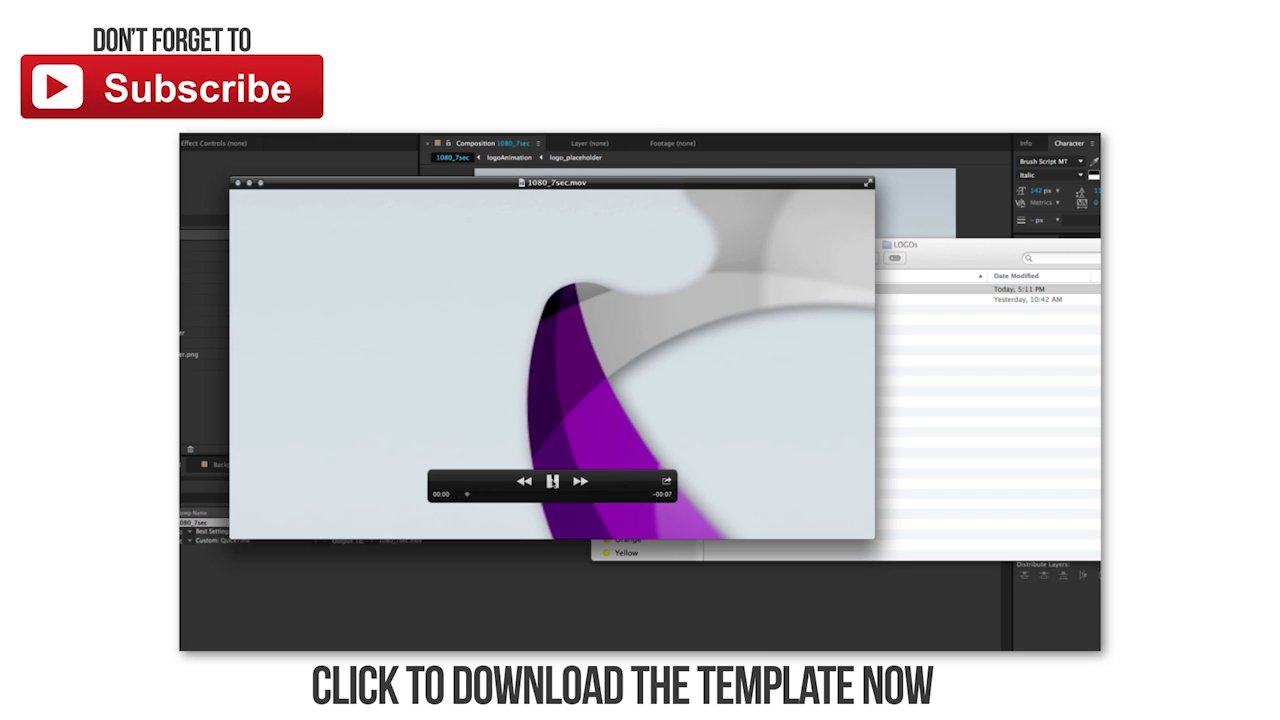